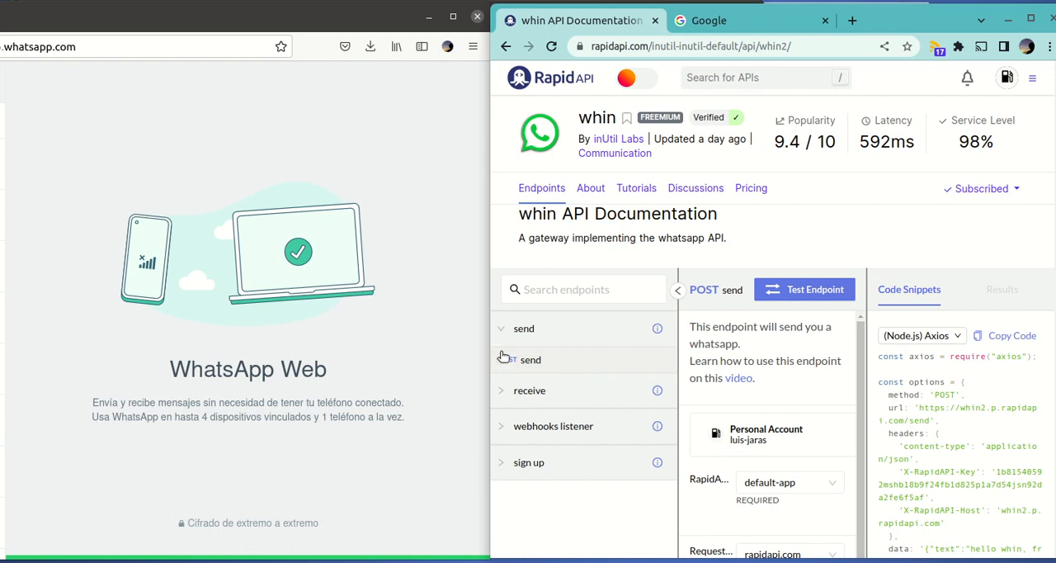
# Test the show url endpoint in the receive group and open the NiuBotin chat in WhatsApp Web to read the reply
pyautogui.click(501, 330)
pyautogui.click(501, 368)
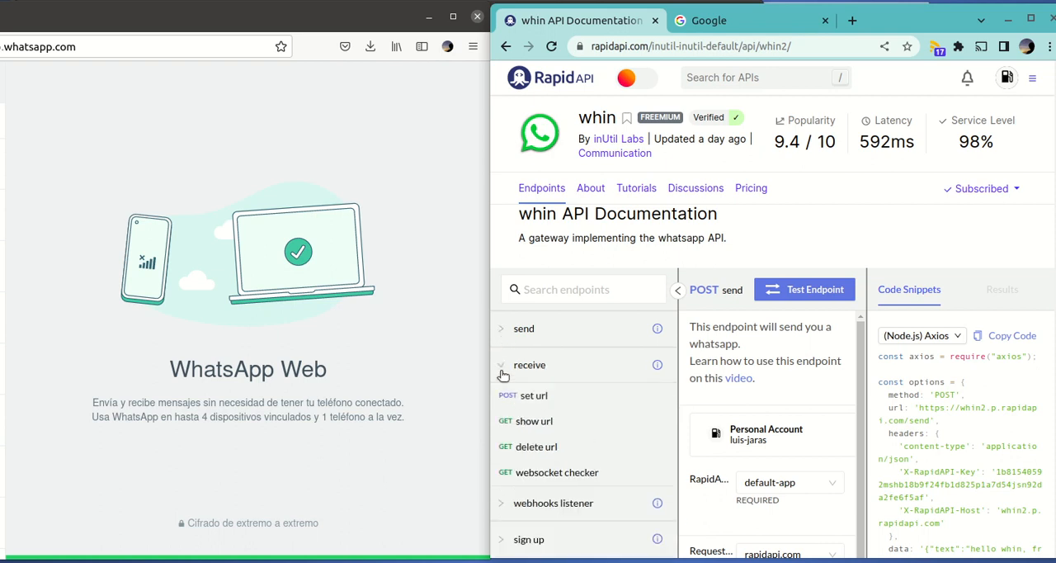
pyautogui.click(546, 424)
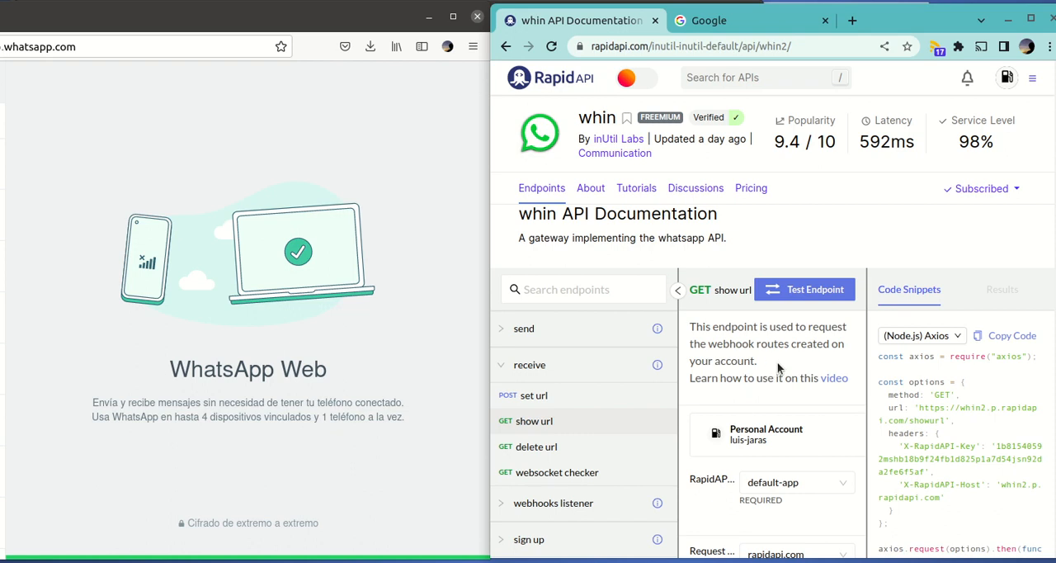
pyautogui.click(799, 299)
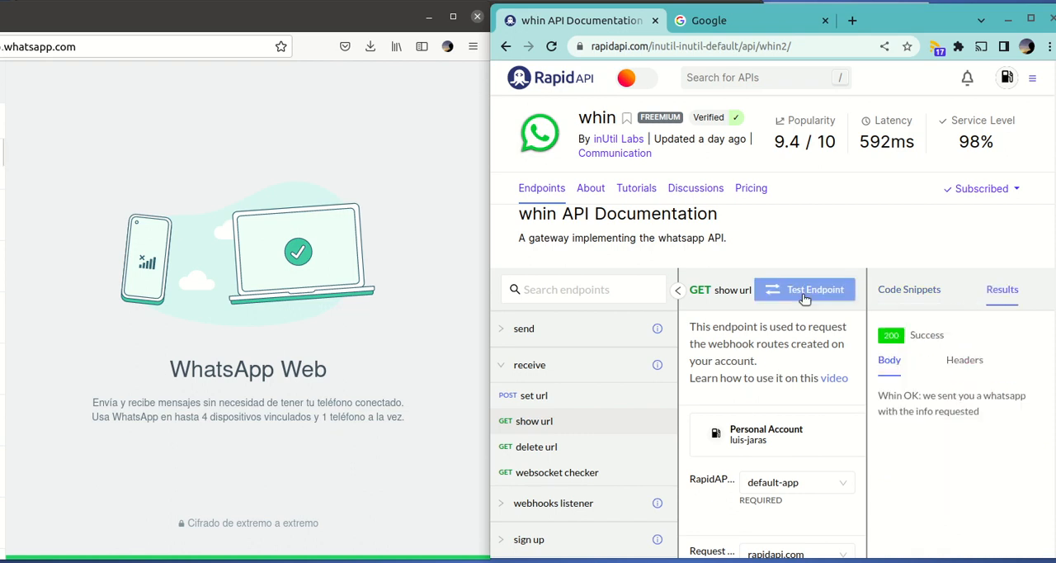
pyautogui.click(2, 167)
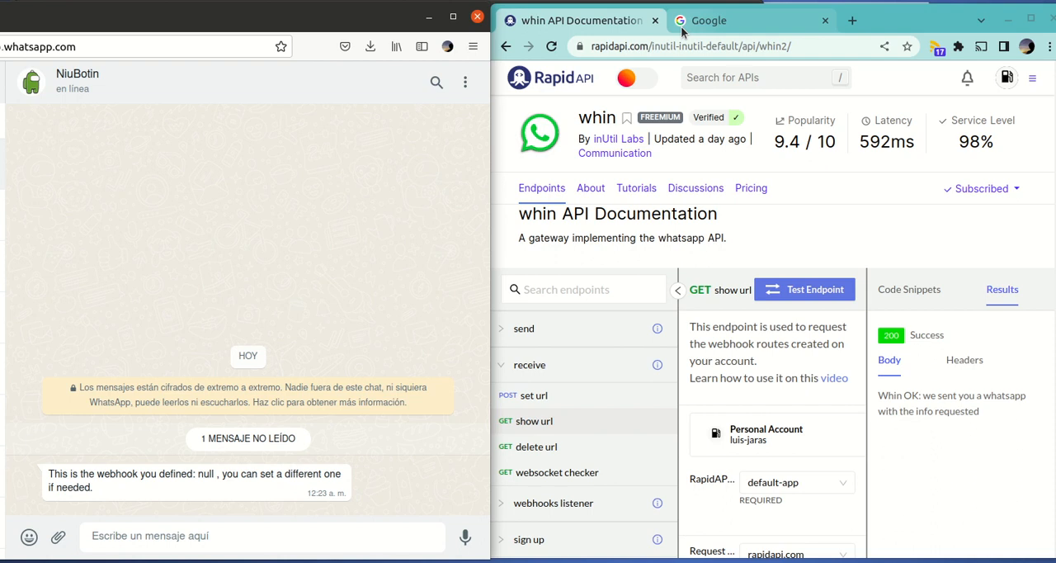
# Find Webhook.site through a Google search for "webhook site" and copy its unique URL to the clipboard
pyautogui.click(709, 21)
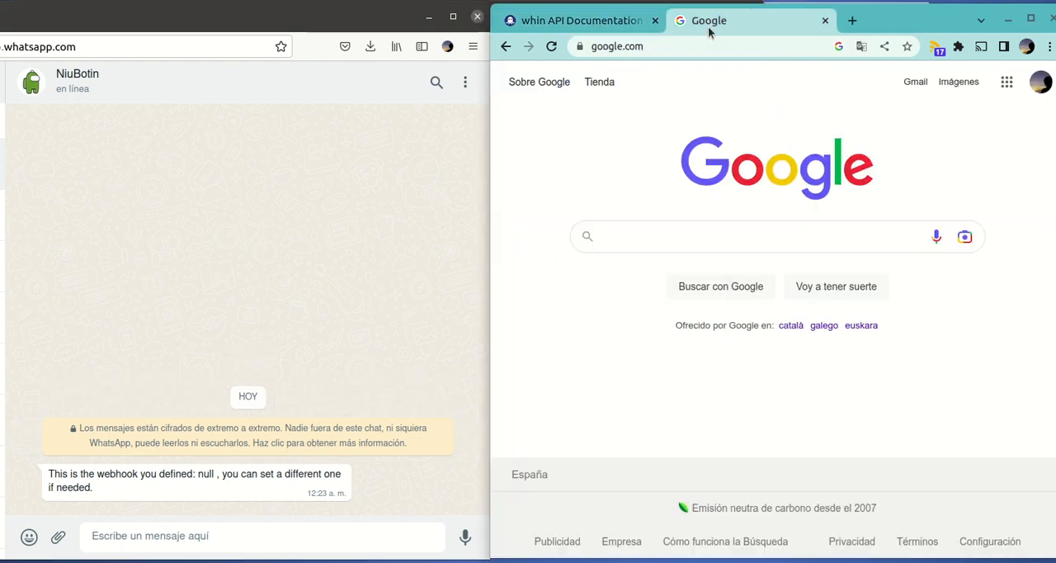
pyautogui.click(701, 237)
pyautogui.write('w')
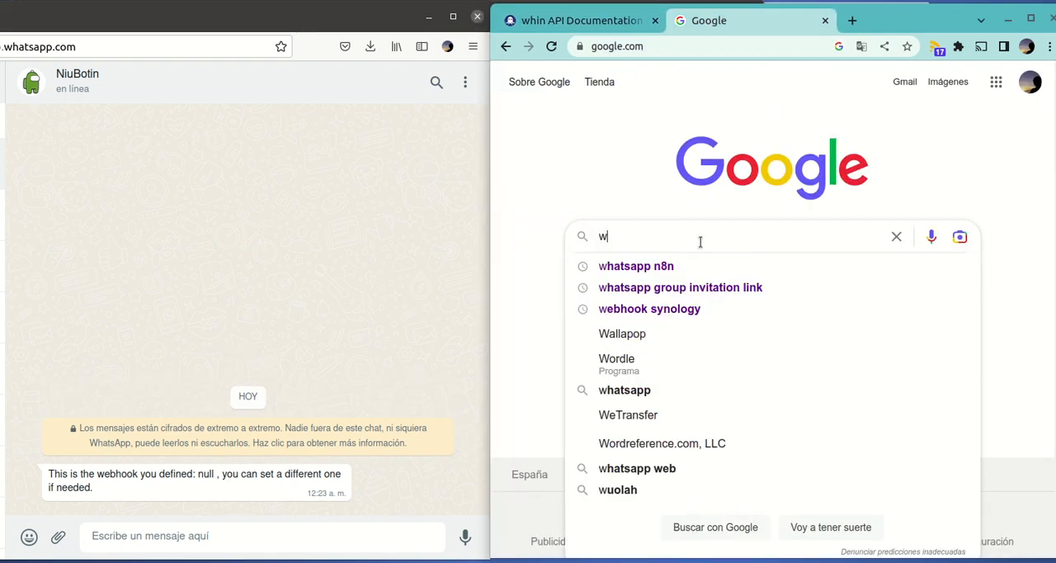
pyautogui.write('ebhook ')
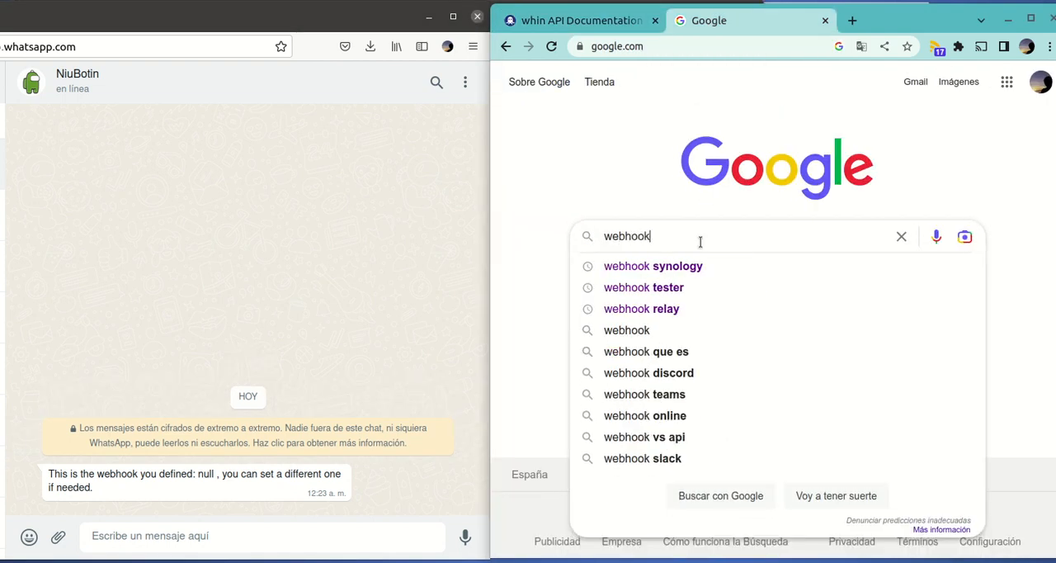
pyautogui.write('si')
pyautogui.press('Down')
pyautogui.press('Return')
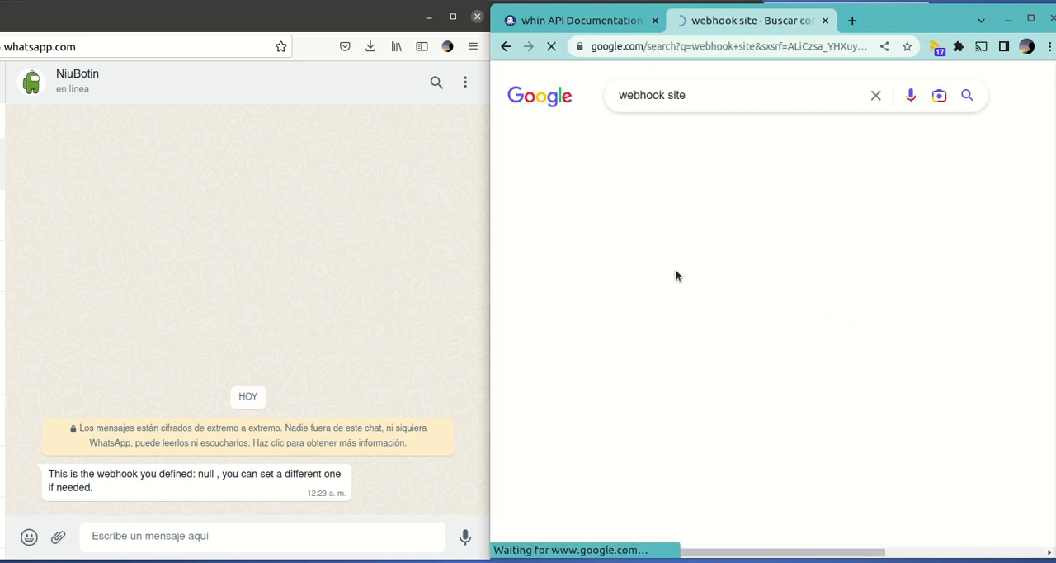
pyautogui.click(603, 220)
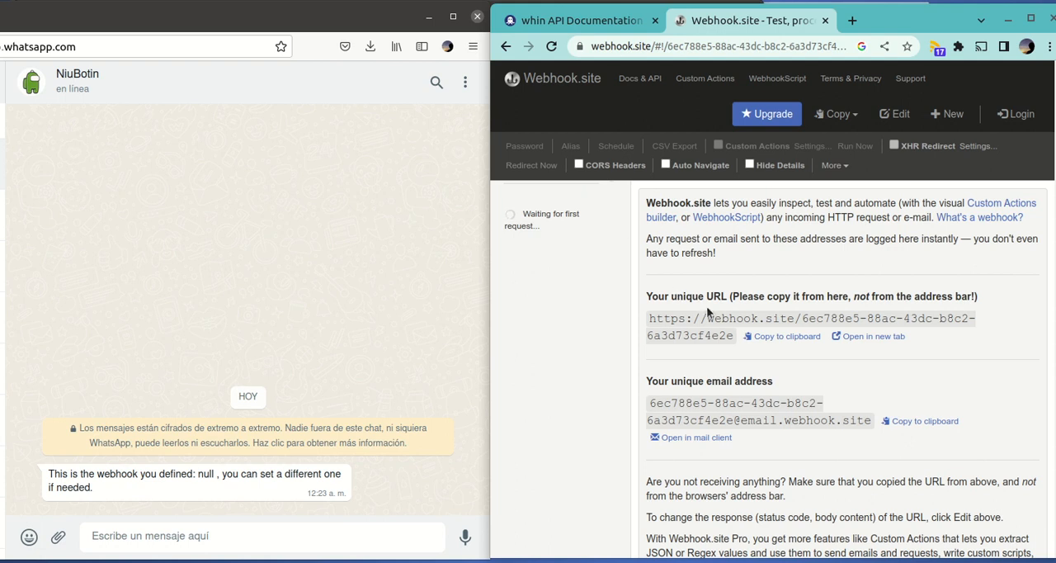
pyautogui.click(774, 338)
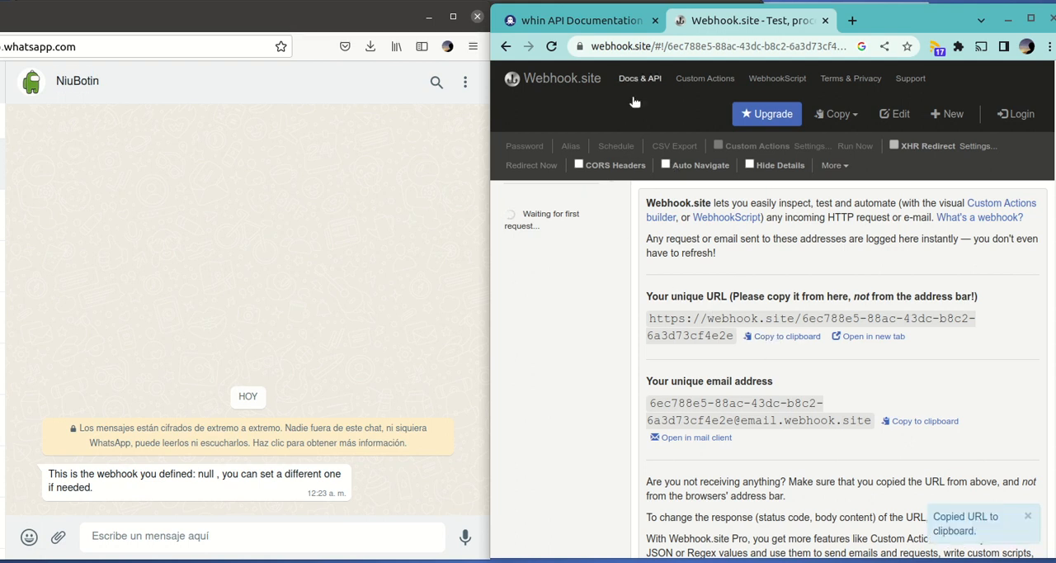
# Return to the whin API documentation and open the set url endpoint's request body with the endpoint list collapsed
pyautogui.click(587, 20)
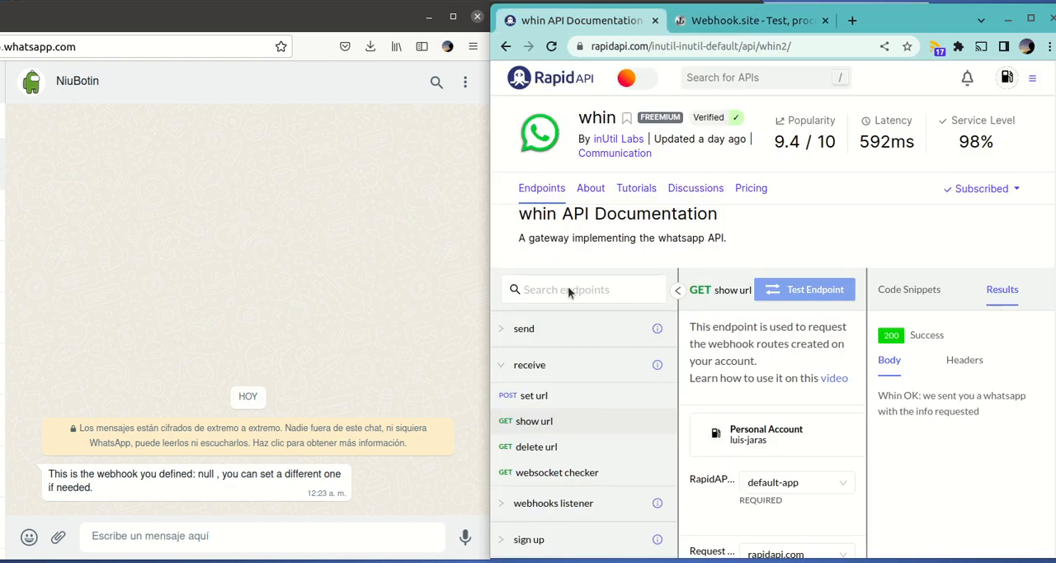
pyautogui.click(530, 398)
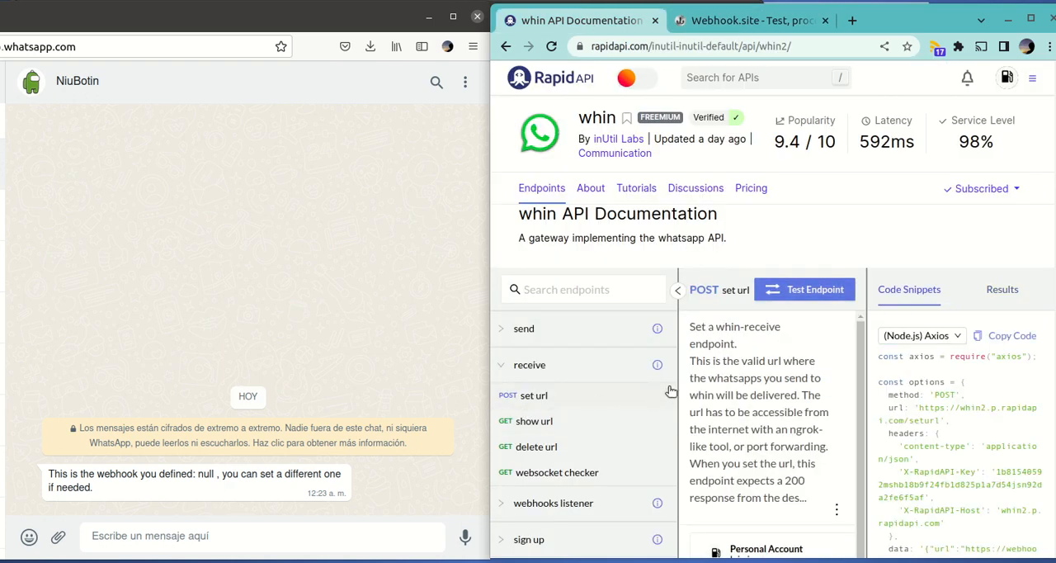
pyautogui.click(677, 290)
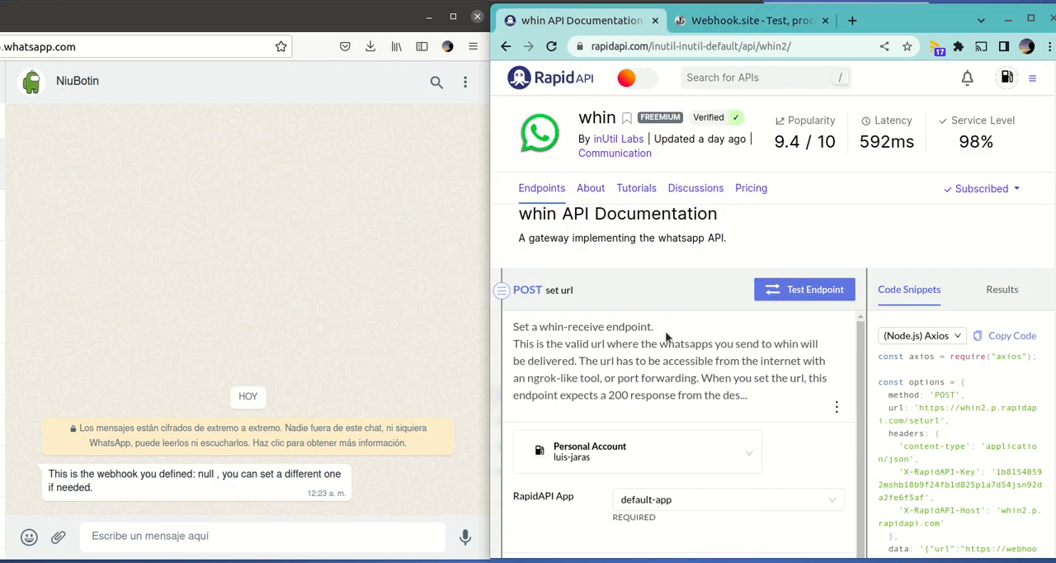
pyautogui.scroll(-5, 659, 357)
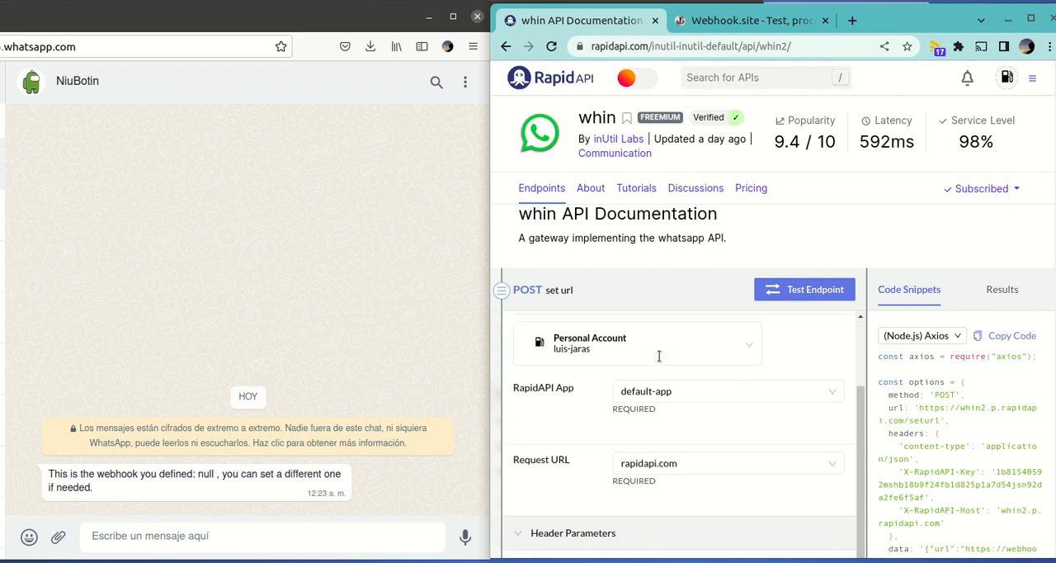
pyautogui.scroll(2, 615, 342)
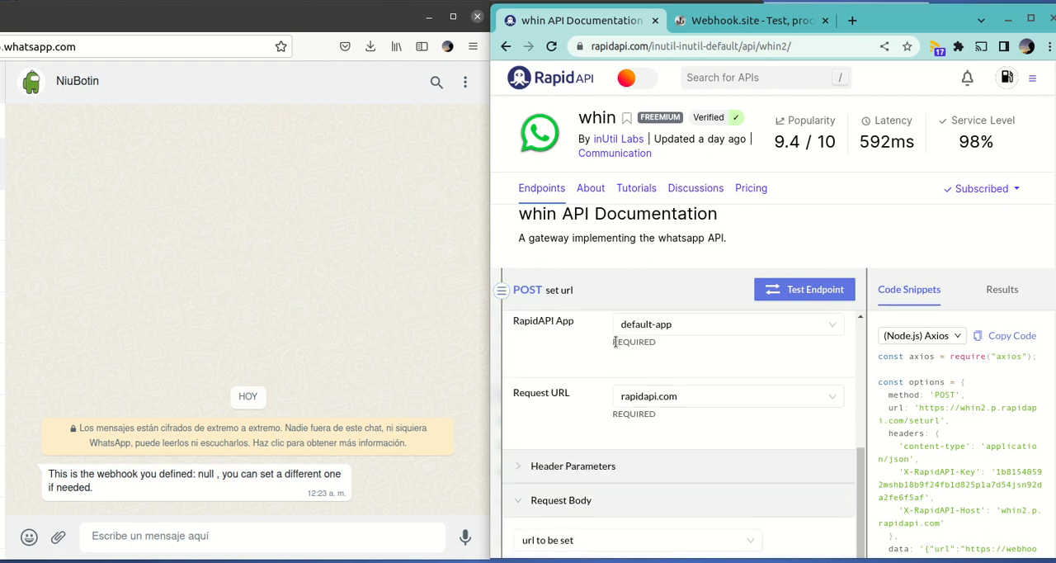
pyautogui.scroll(-3, 624, 418)
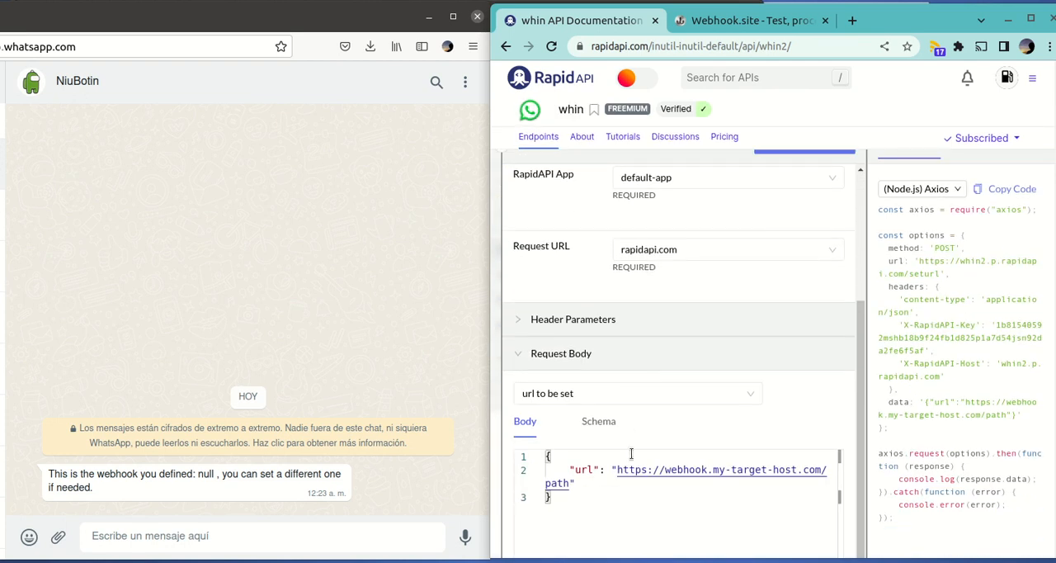
# Replace the placeholder address in the request body's "url" value with the copied Webhook.site URL
pyautogui.click(619, 470)
pyautogui.hotkey('shift', 'End')
pyautogui.keyDown('shift'); pyautogui.click(568, 486); pyautogui.keyUp('shift')
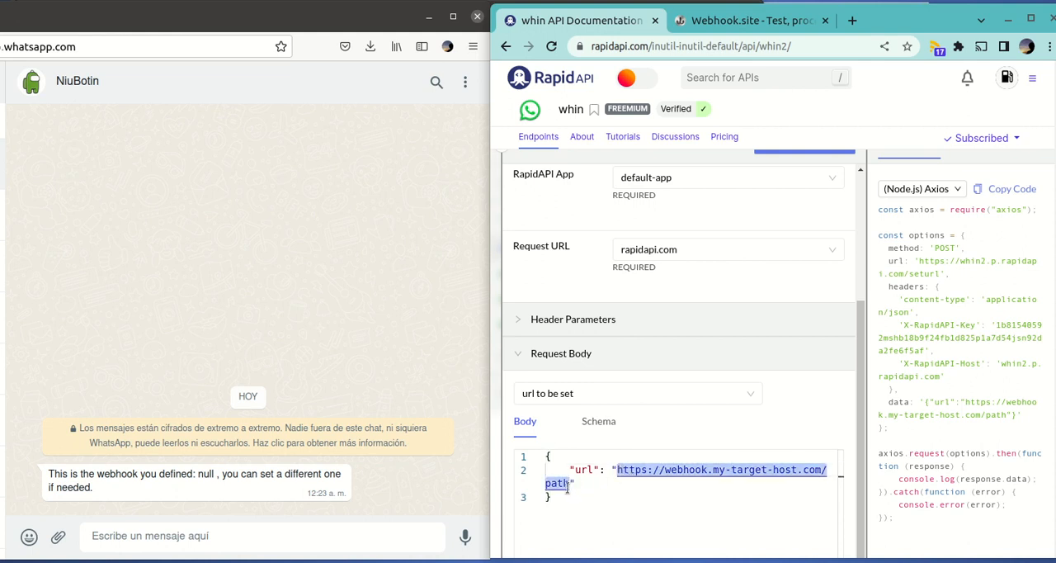
pyautogui.press('BackSpace')
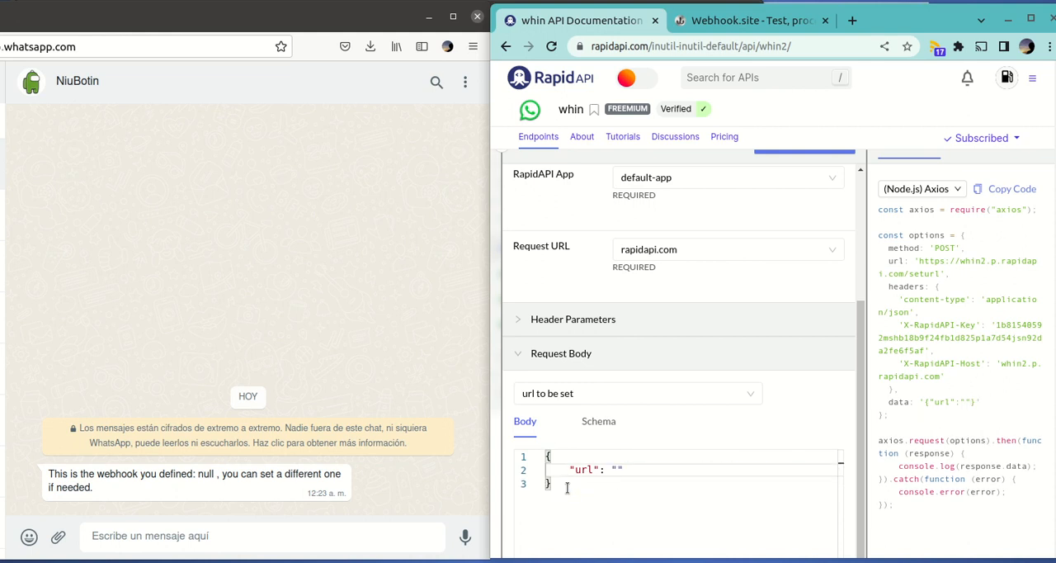
pyautogui.rightClick(617, 468)
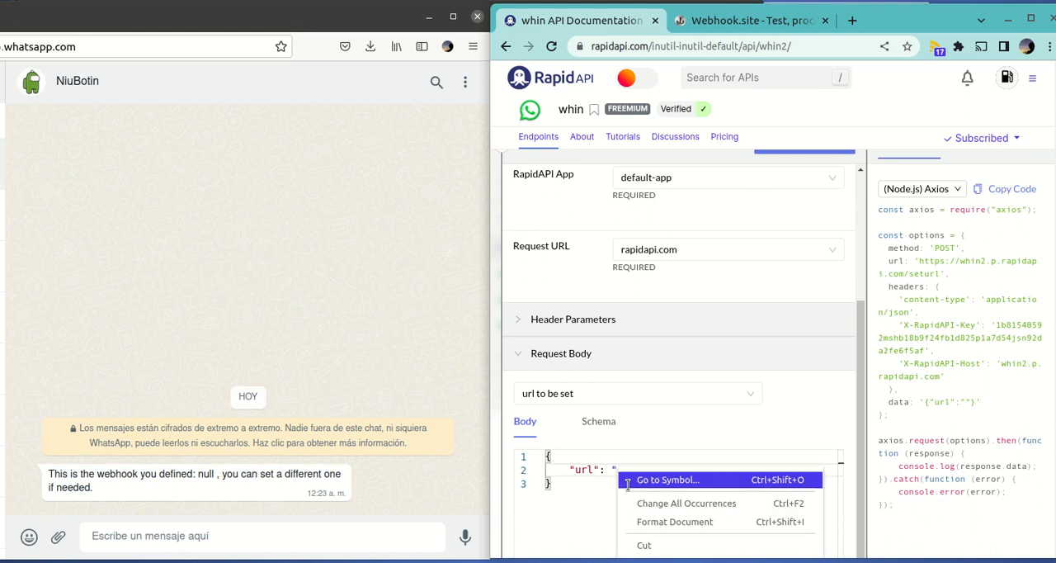
pyautogui.scroll(-1, 609, 493)
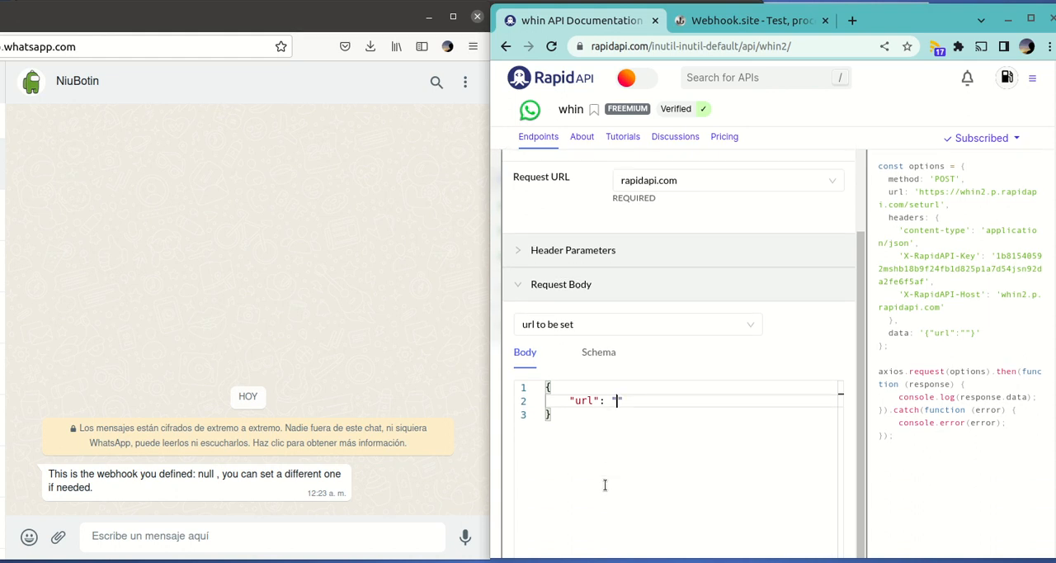
pyautogui.rightClick(617, 400)
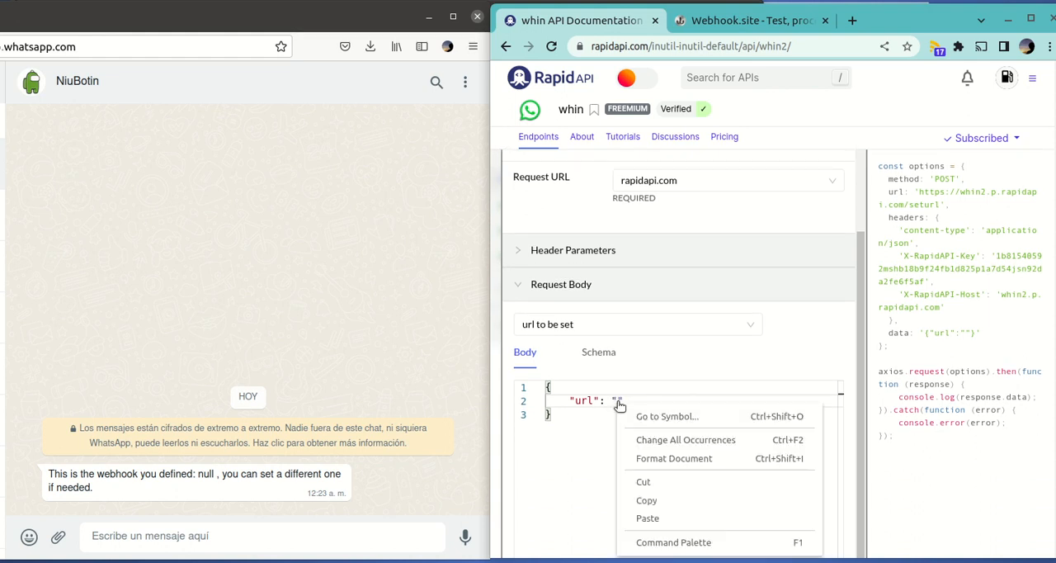
pyautogui.click(652, 517)
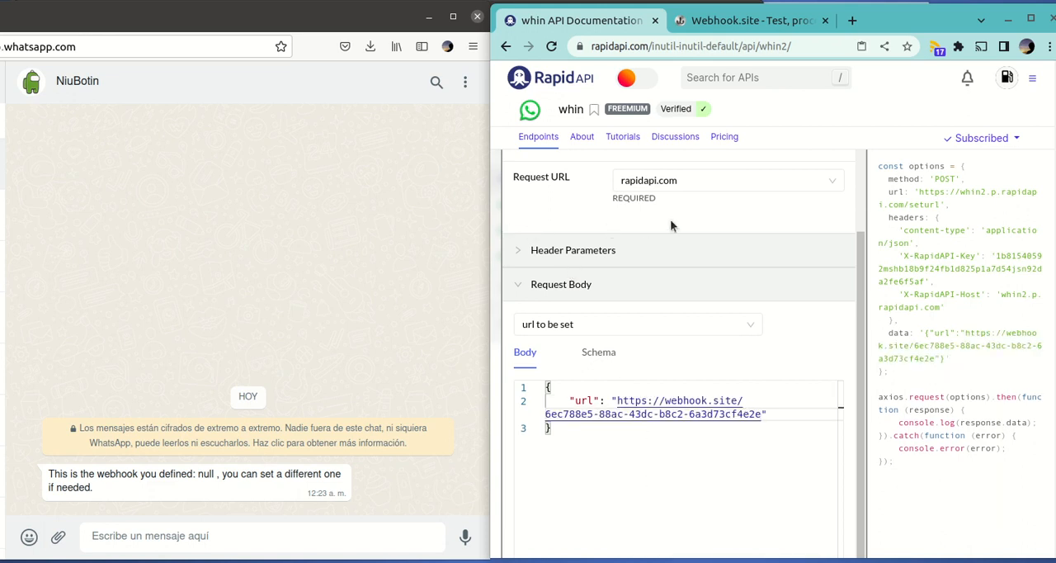
# Test the set url endpoint and check the reply in the WhatsApp chat and the request logged on Webhook.site
pyautogui.scroll(3, 764, 221)
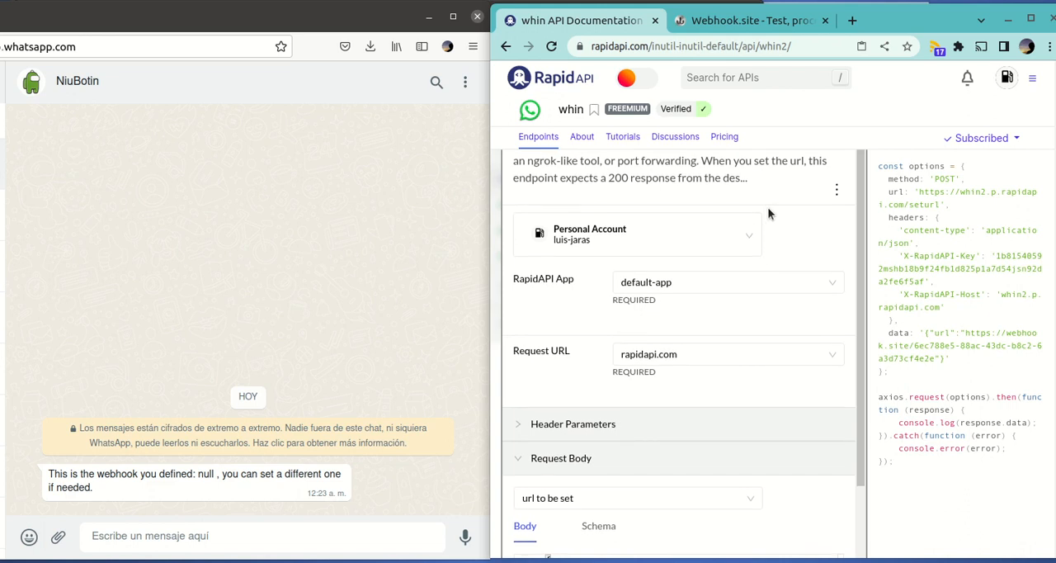
pyautogui.scroll(3, 769, 184)
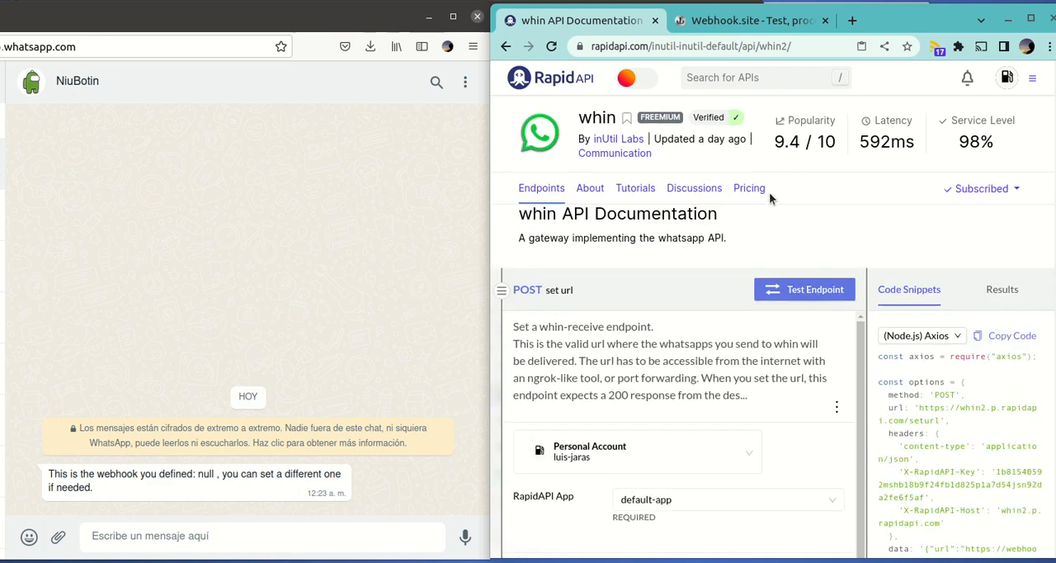
pyautogui.click(813, 289)
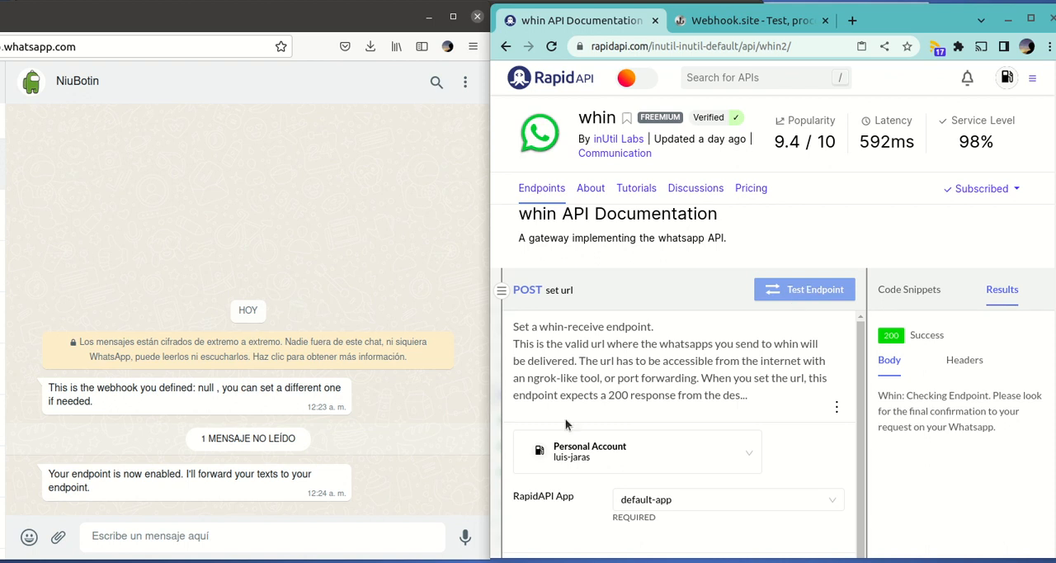
pyautogui.moveTo(162, 474); pyautogui.dragTo(322, 488)
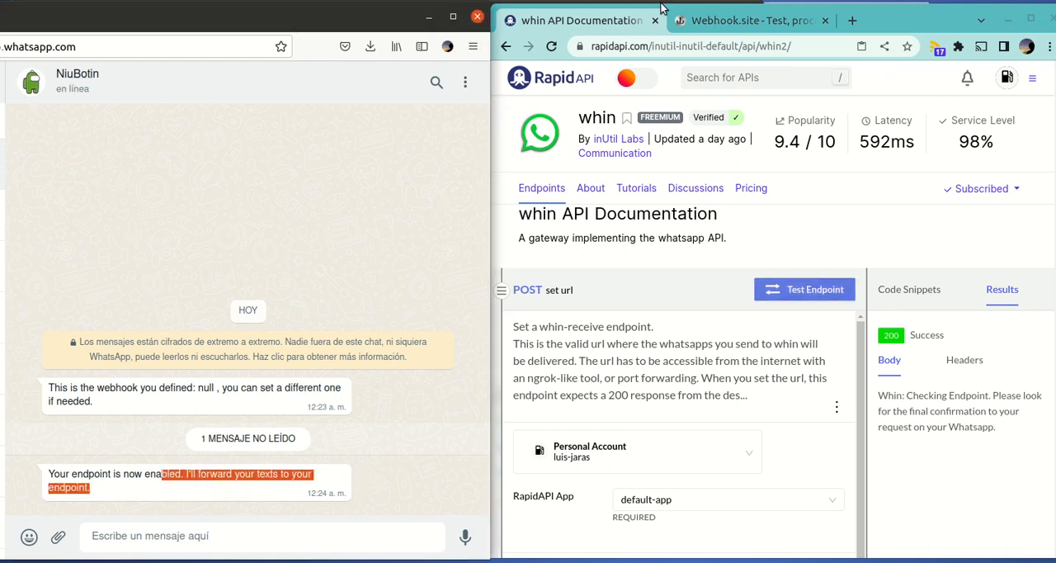
pyautogui.click(735, 21)
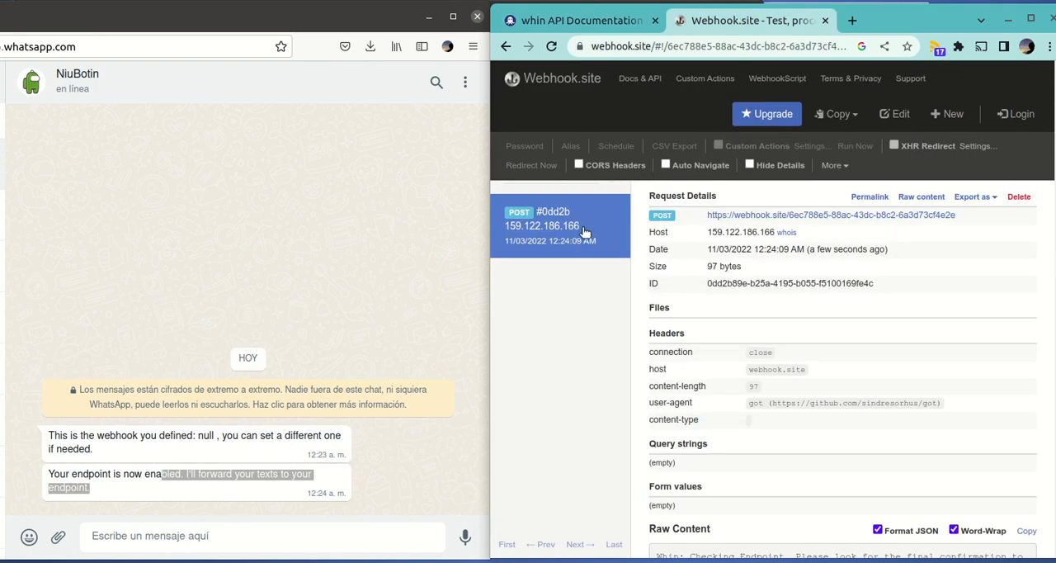
# Show the endpoint list again, widen the details area and test the show url endpoint to check the defined webhook
pyautogui.click(568, 20)
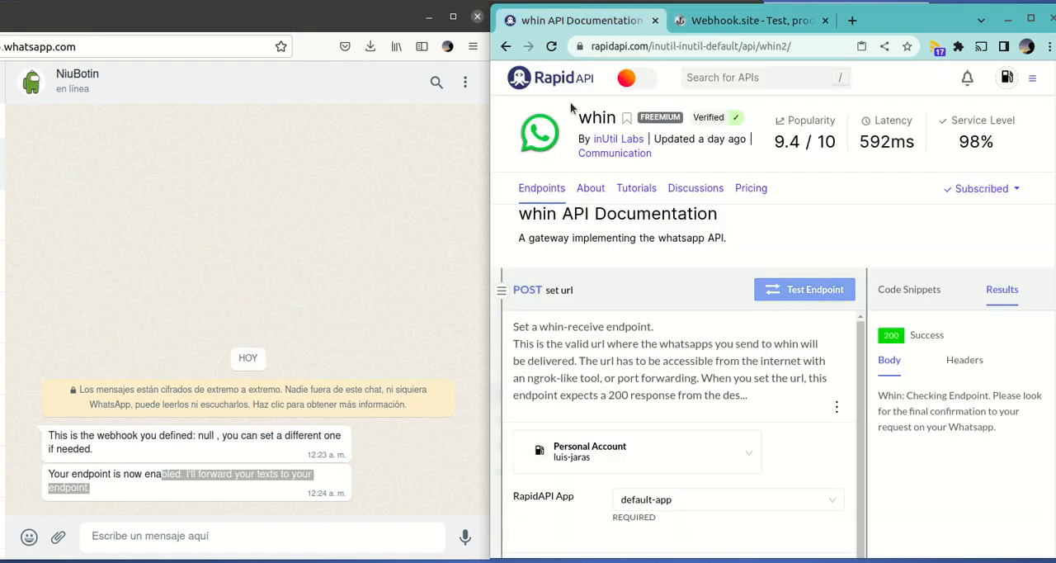
pyautogui.click(500, 291)
pyautogui.click(543, 424)
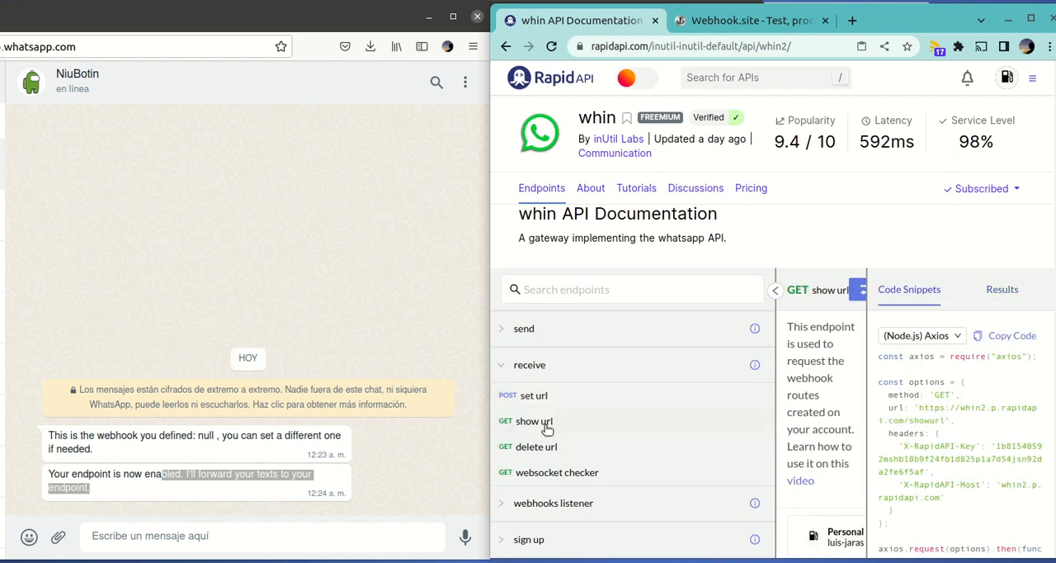
pyautogui.click(777, 322)
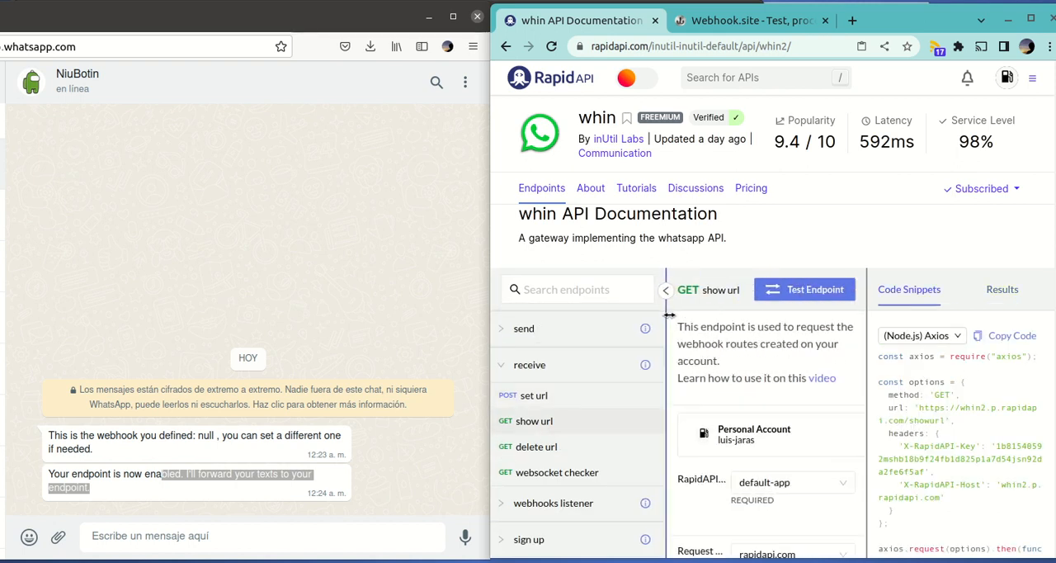
pyautogui.click(790, 285)
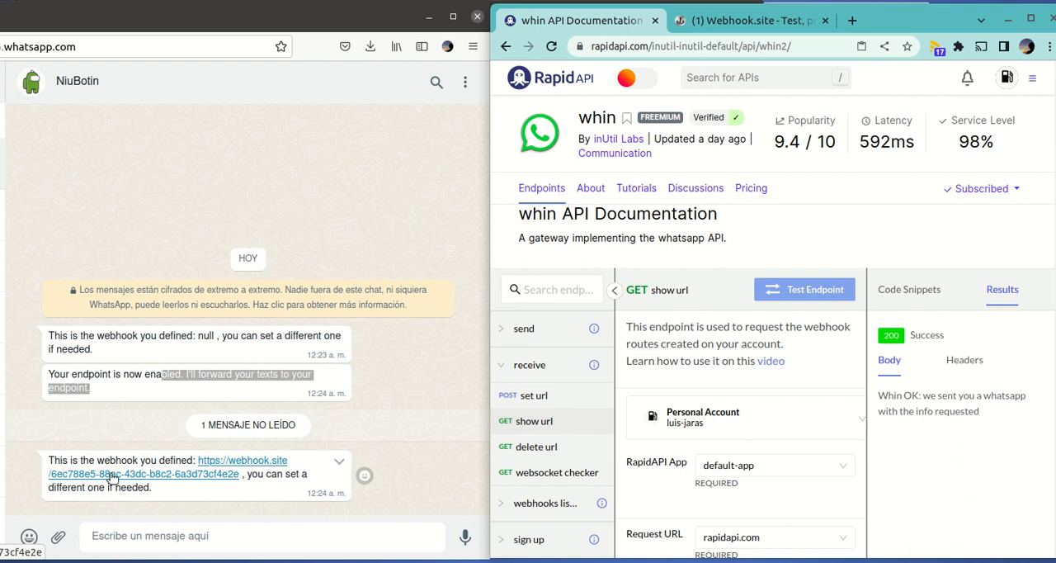
# Examine the details of the new GET request logged on Webhook.site
pyautogui.click(733, 25)
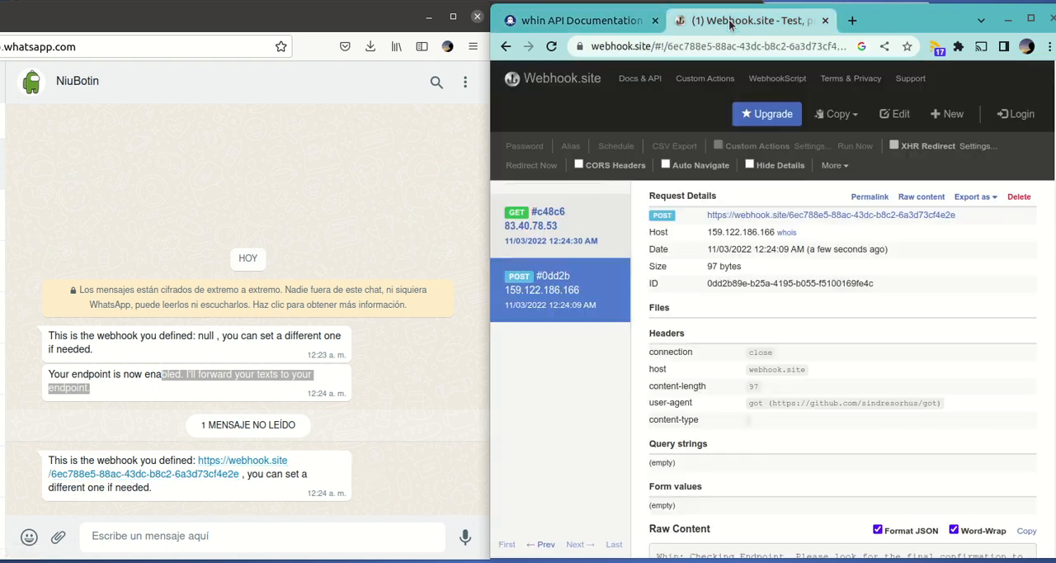
pyautogui.click(549, 229)
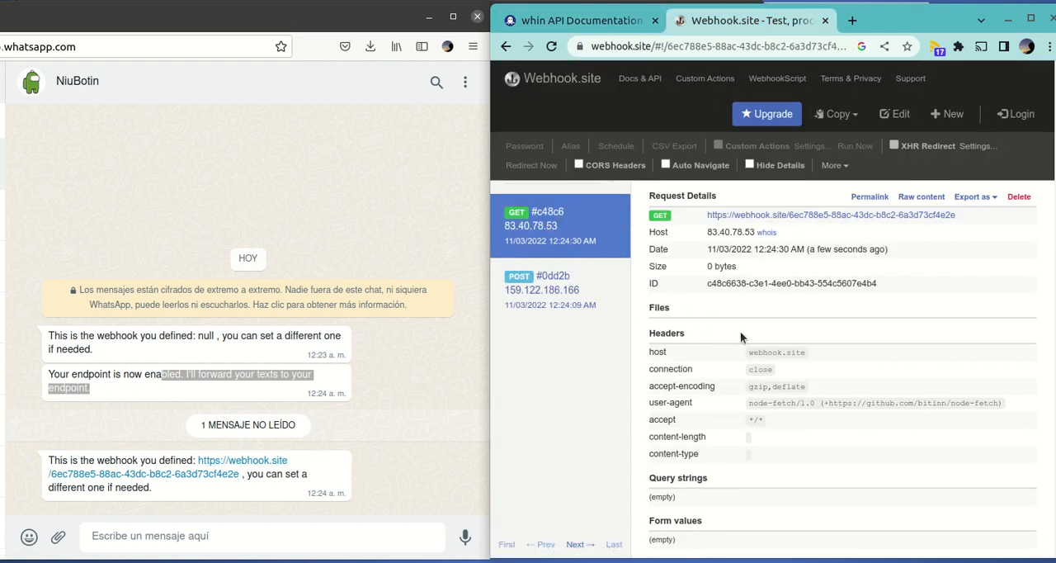
pyautogui.scroll(-1, 747, 339)
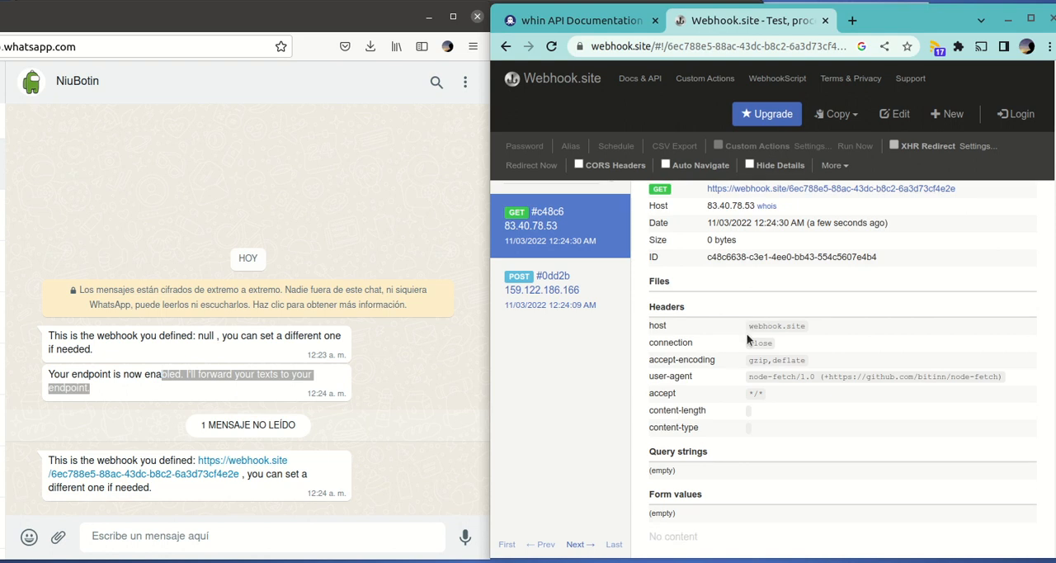
# Send the WhatsApp message "hello from whatsapp" in the NiuBotin chat
pyautogui.click(198, 537)
pyautogui.write('hello')
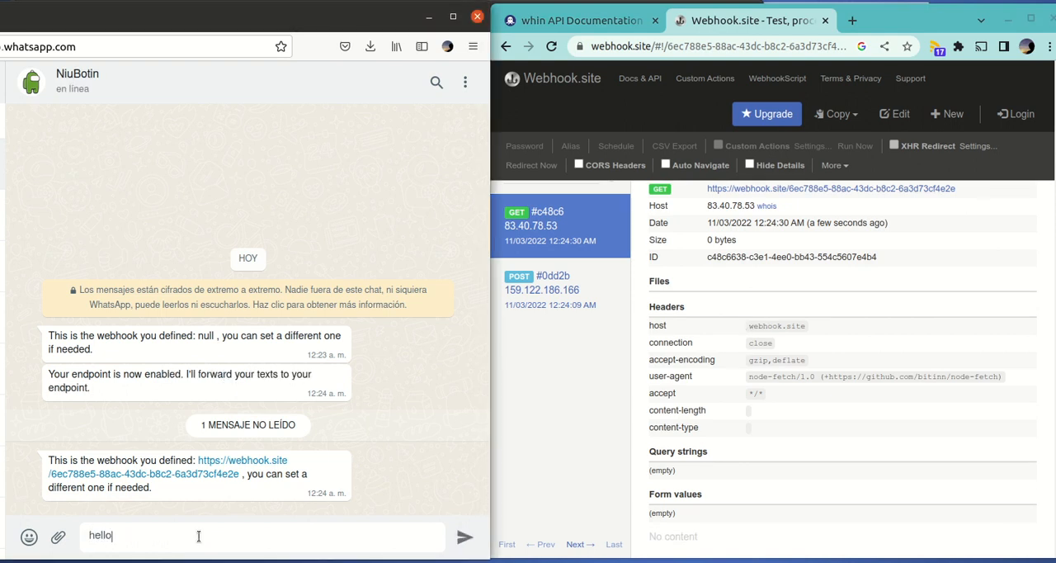
pyautogui.write(' from whatsaa')
pyautogui.press('BackSpace')
pyautogui.write('pp')
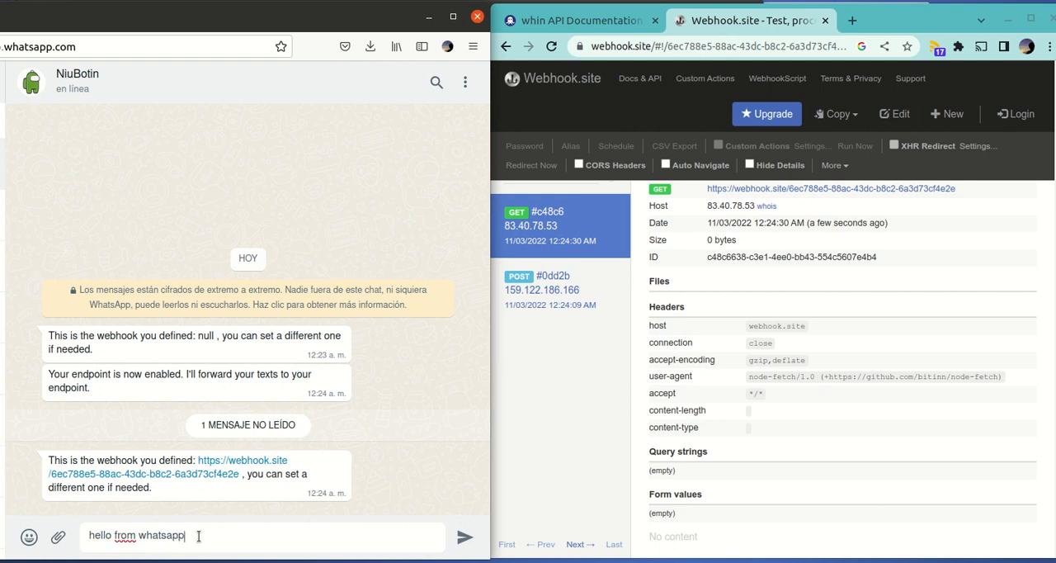
pyautogui.click(474, 542)
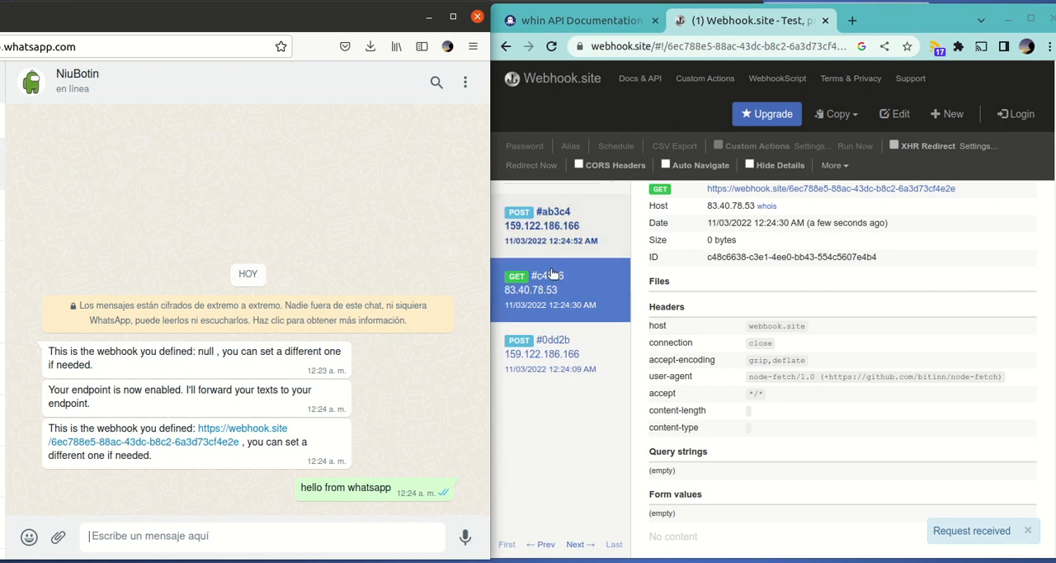
# Open the newest POST request on Webhook.site and check the "conversation" text in its raw content
pyautogui.click(576, 224)
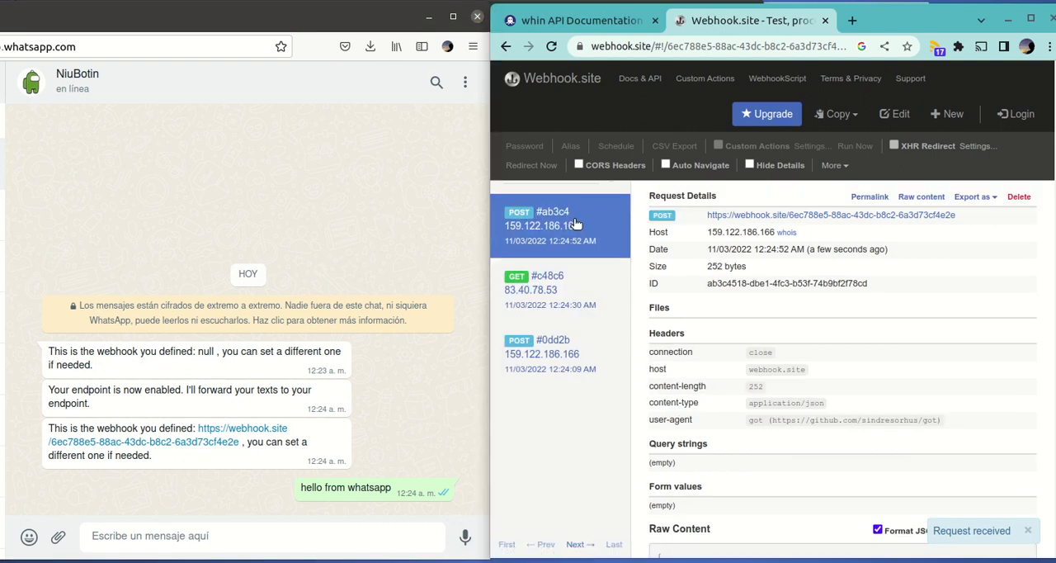
pyautogui.scroll(-3, 671, 284)
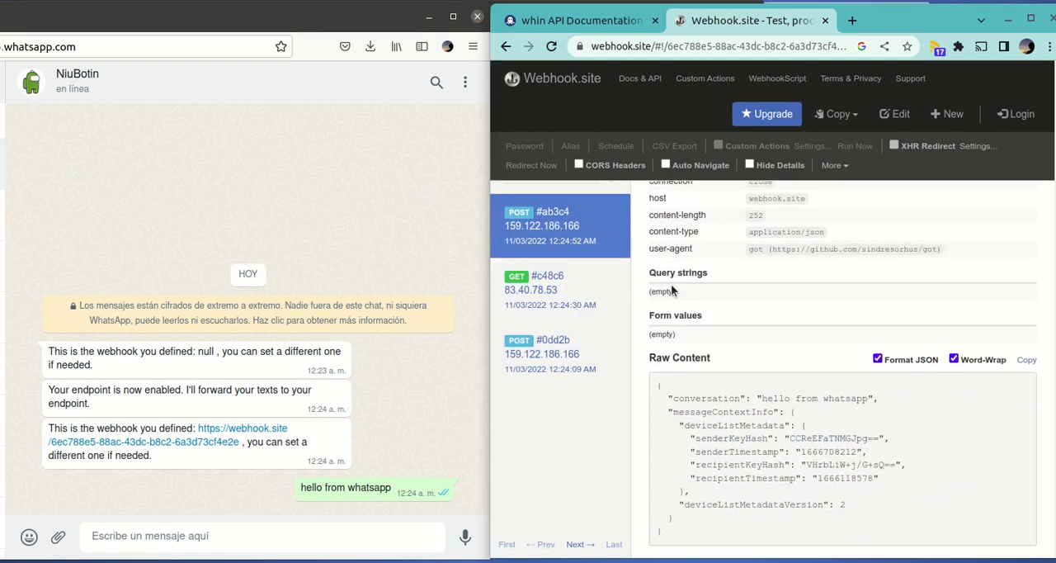
pyautogui.moveTo(760, 396); pyautogui.dragTo(854, 397)
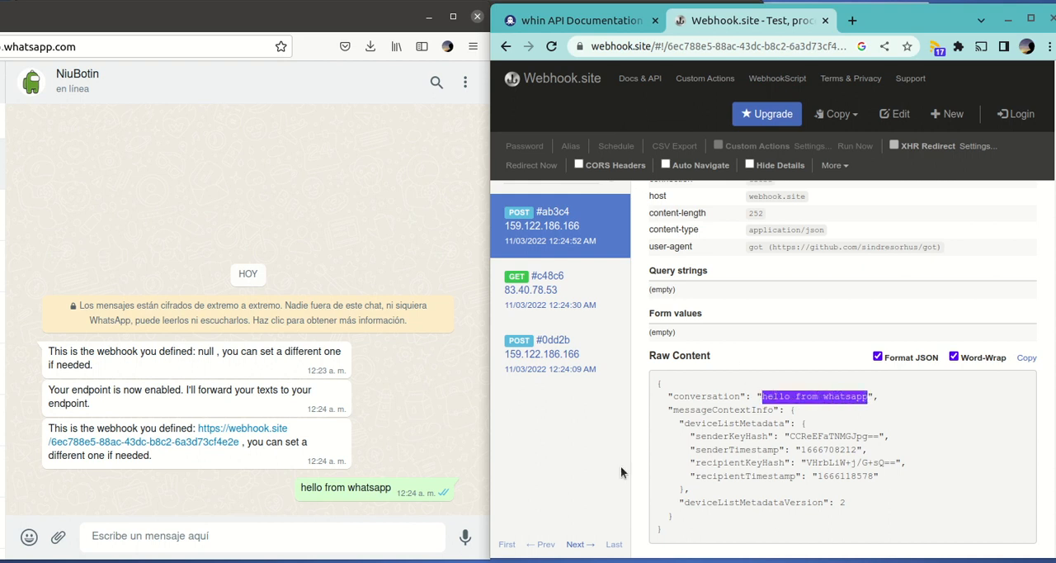
# Send a second message, "I am using this public webhook listener from whatsapp", in the NiuBotin WhatsApp chat
pyautogui.click(267, 535)
pyautogui.write('I am s')
pyautogui.write('ing thie')
pyautogui.press('BackSpace')
pyautogui.write('s pu')
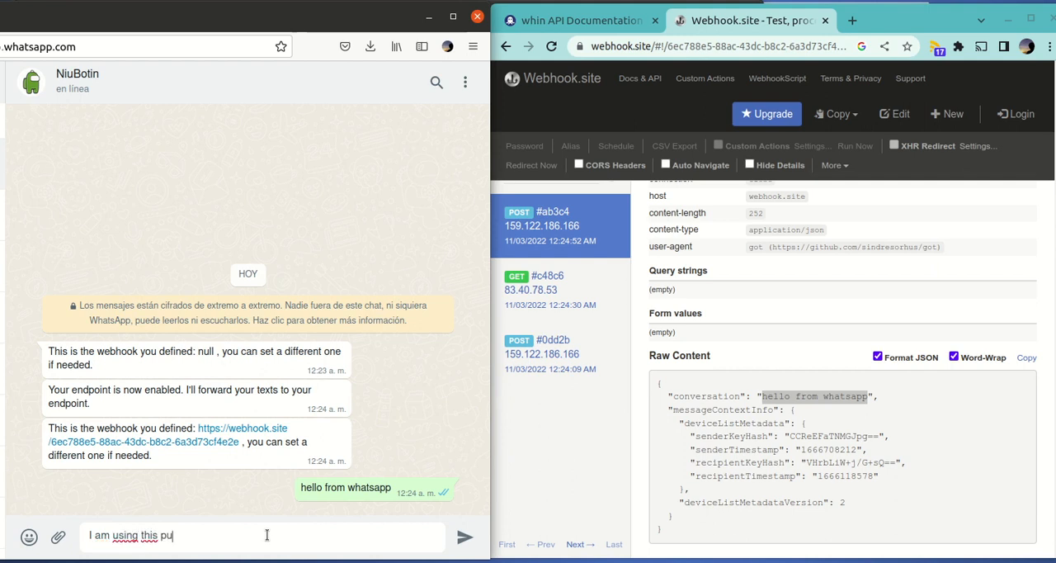
pyautogui.write('blic webhook listener from whatsapp')
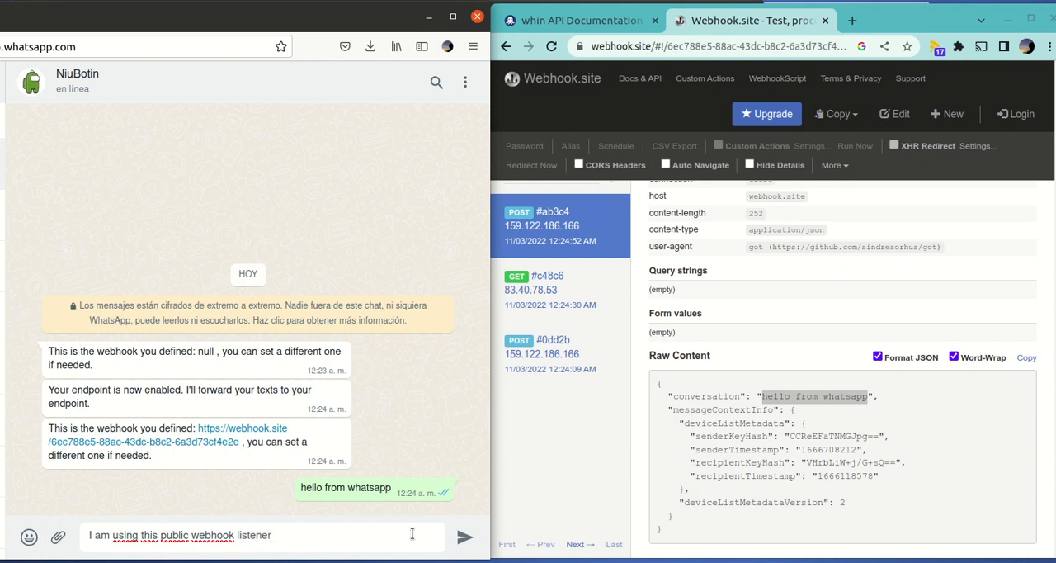
pyautogui.click(465, 537)
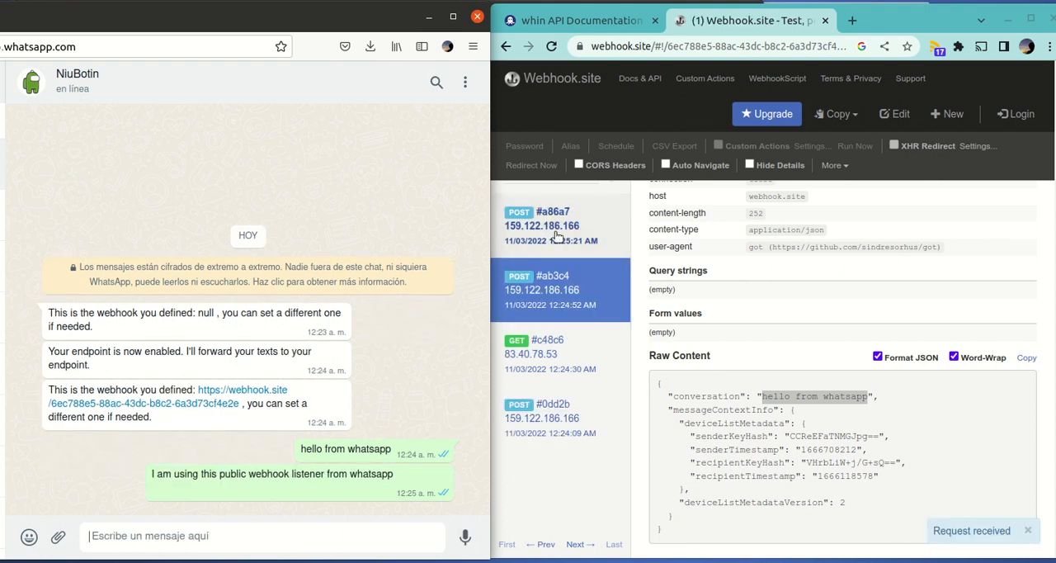
# Open the POST request logged for the second message on Webhook.site and check its "conversation" value
pyautogui.click(557, 237)
pyautogui.moveTo(761, 395); pyautogui.dragTo(682, 404)
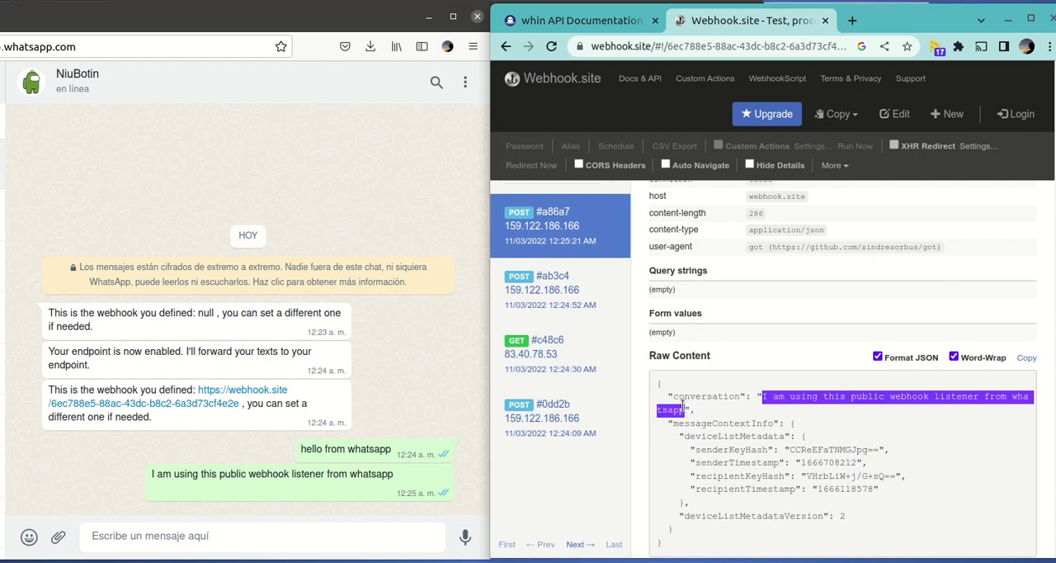
pyautogui.click(834, 419)
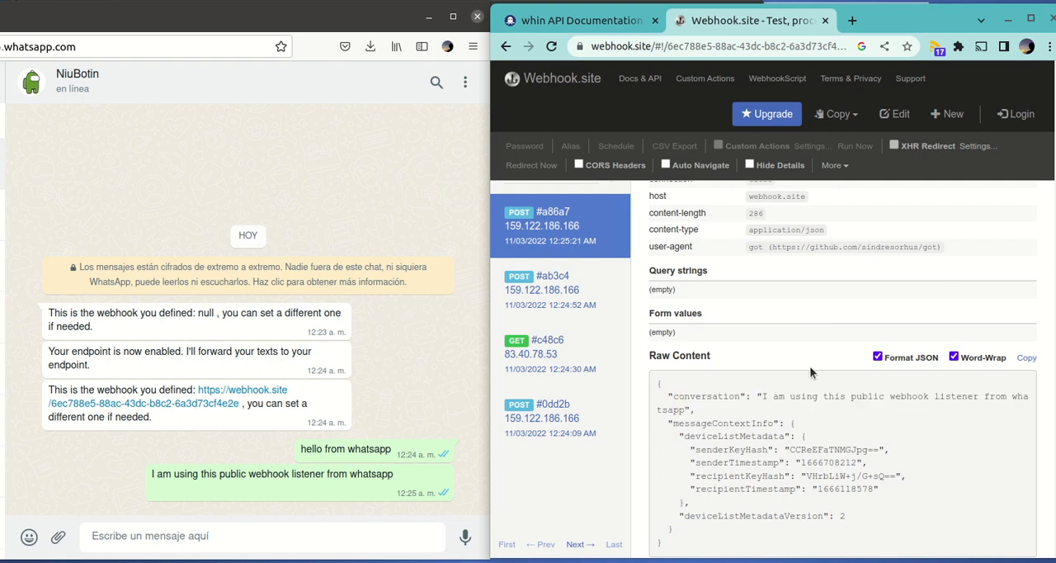
# Switch to the whin API page on RapidAPI, test the delete url endpoint and check the response body
pyautogui.click(600, 27)
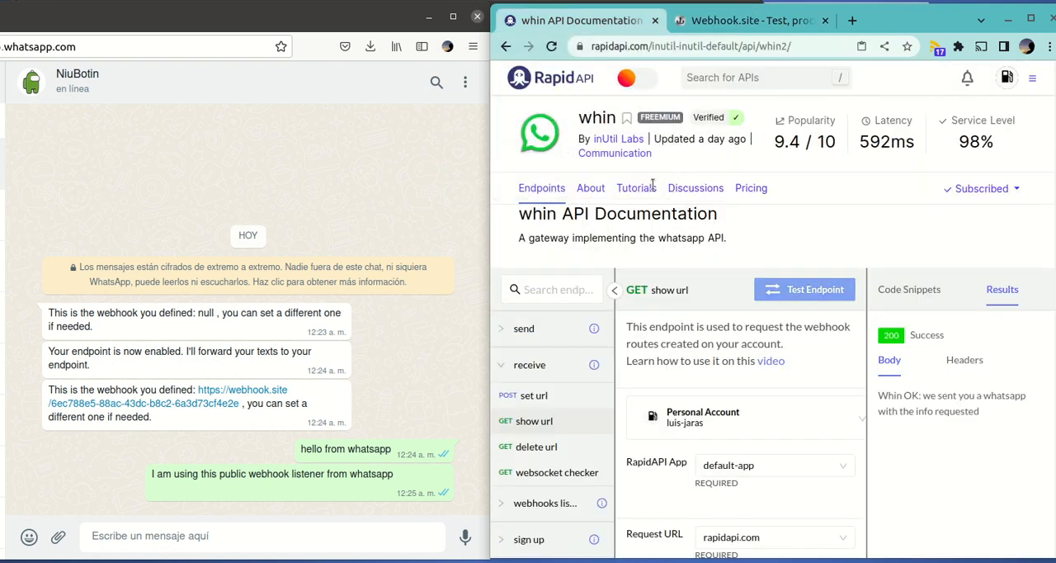
pyautogui.click(538, 452)
pyautogui.moveTo(651, 335); pyautogui.dragTo(814, 346)
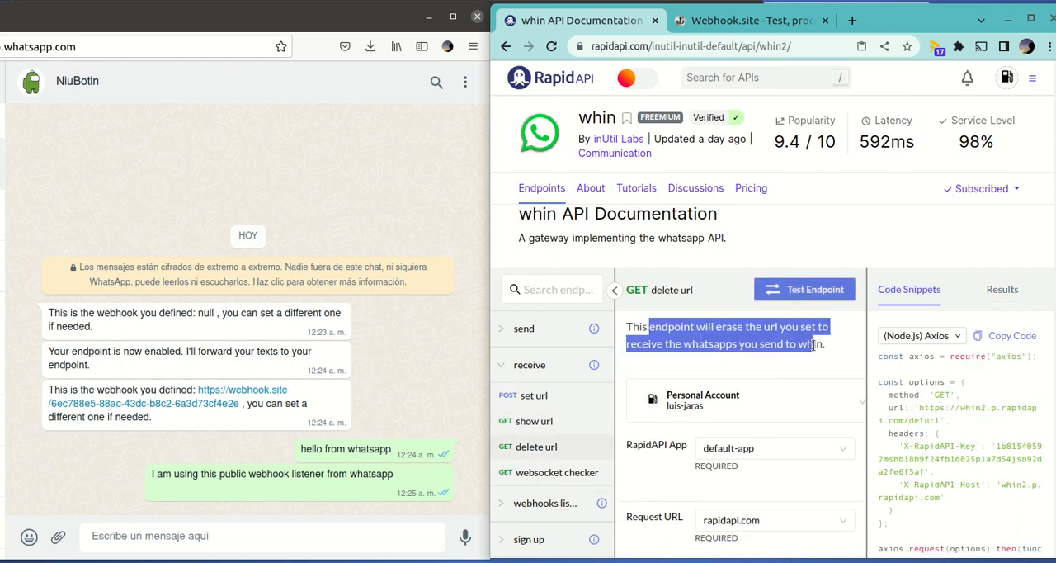
pyautogui.click(793, 294)
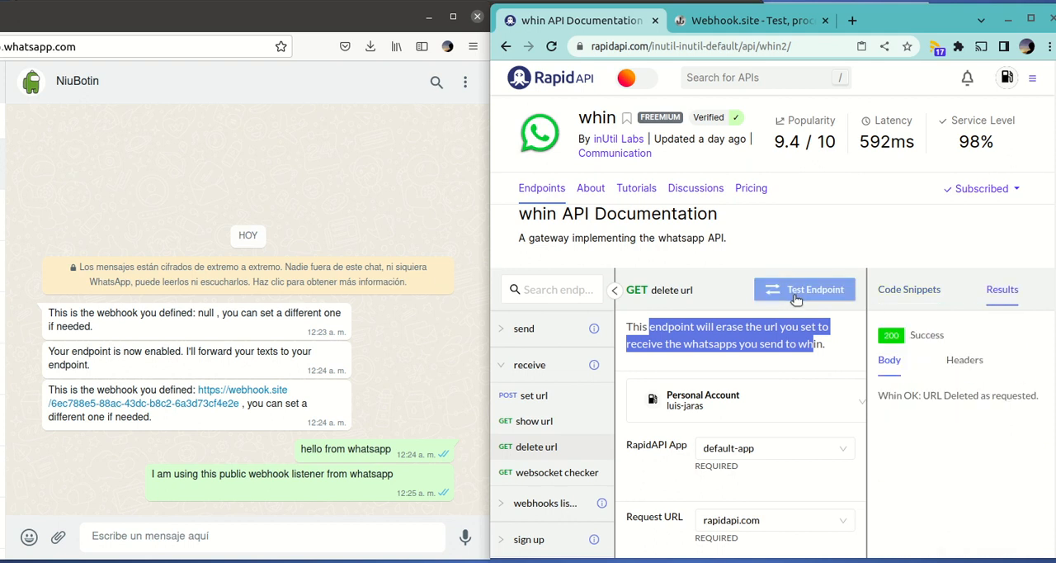
pyautogui.moveTo(911, 395); pyautogui.dragTo(1031, 412)
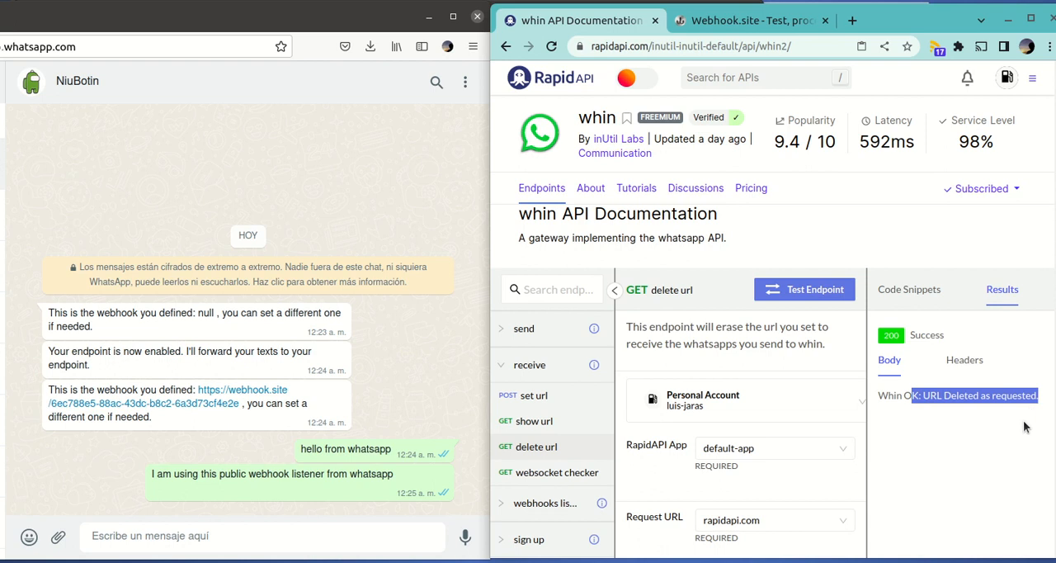
# Test the show url endpoint again and check the webhook value reported in the WhatsApp chat
pyautogui.click(546, 421)
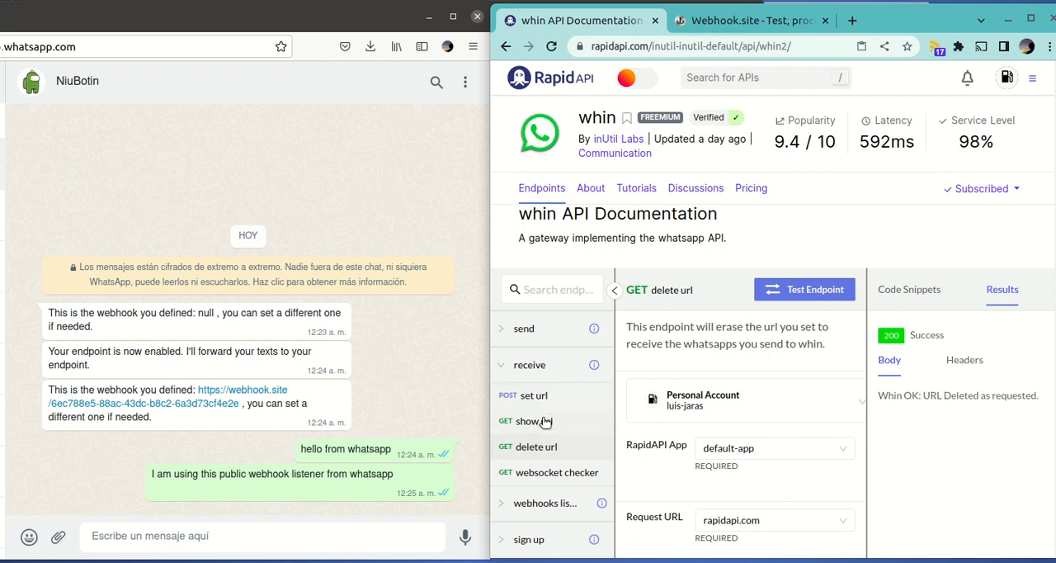
pyautogui.click(792, 288)
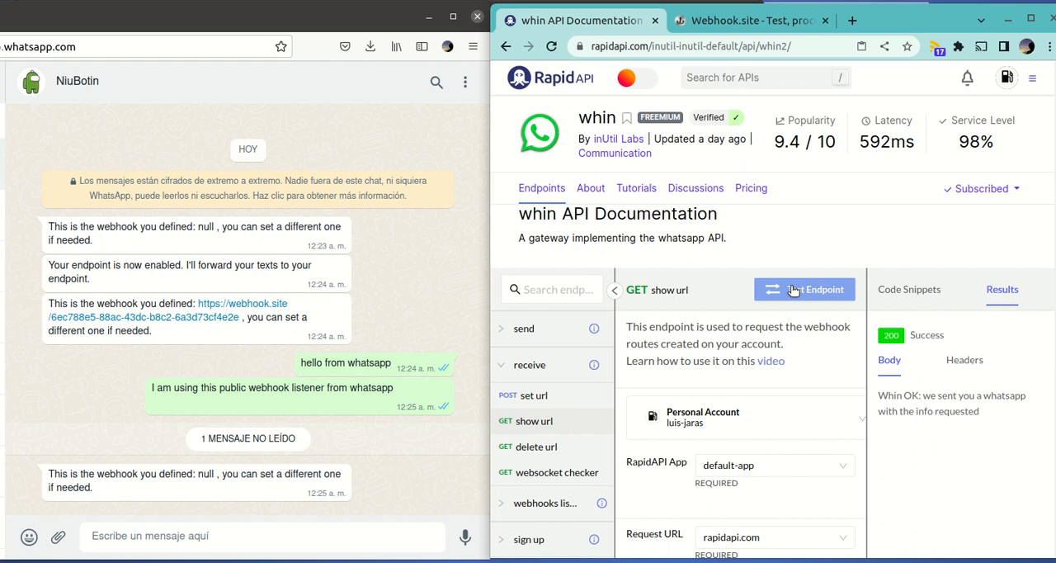
pyautogui.moveTo(176, 472); pyautogui.dragTo(263, 474)
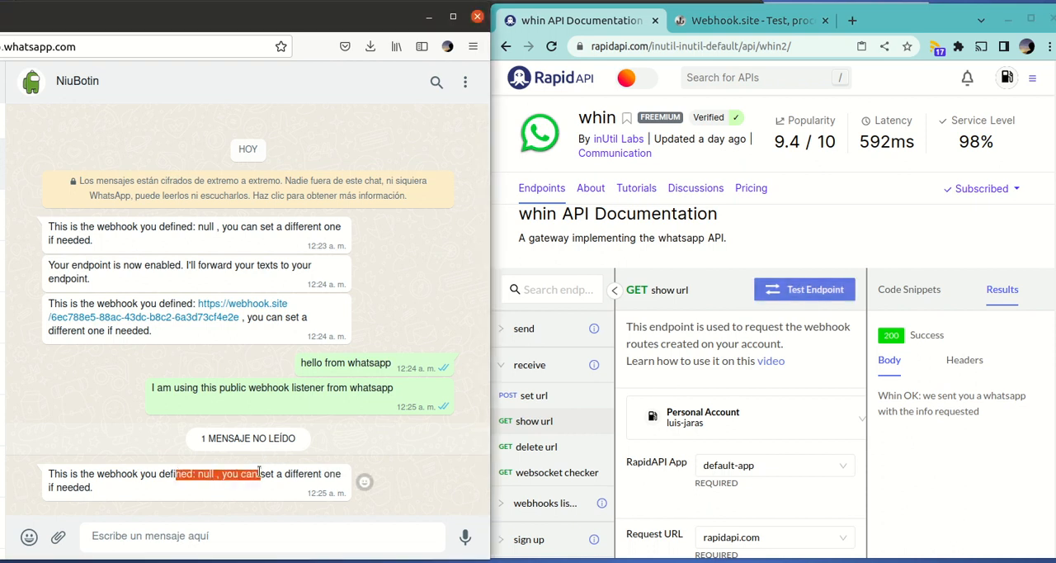
pyautogui.moveTo(198, 474); pyautogui.dragTo(212, 473)
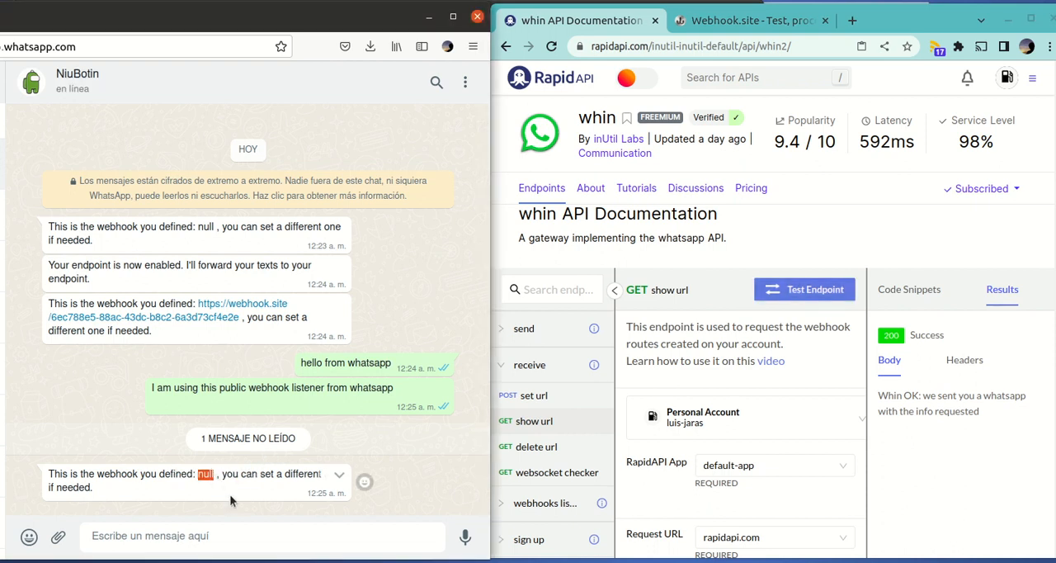